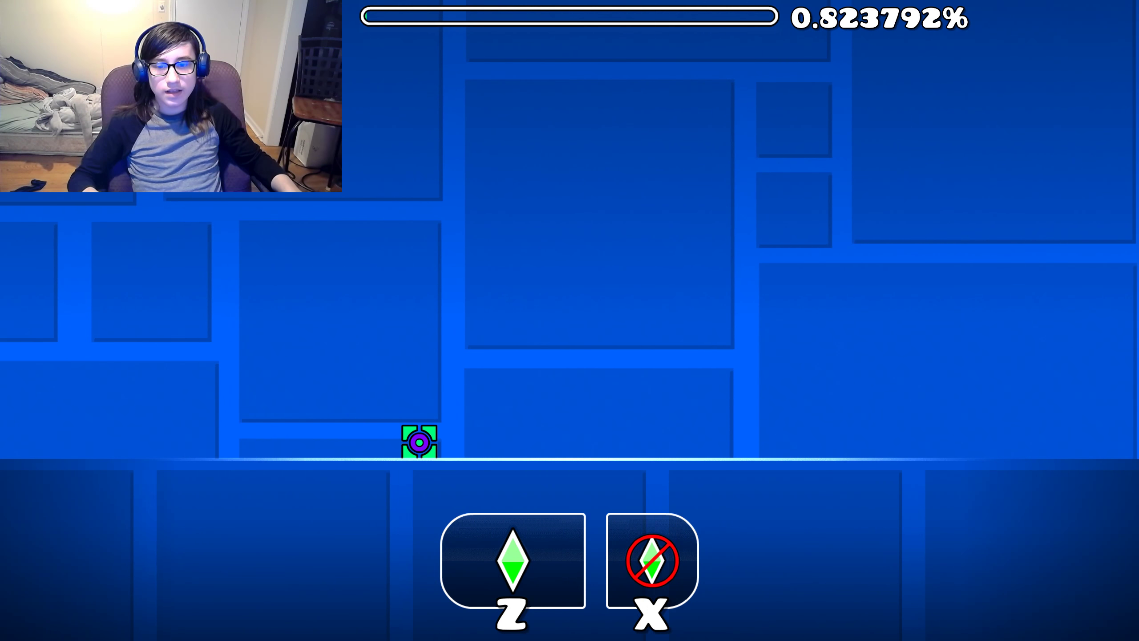
key(space)
key(space)
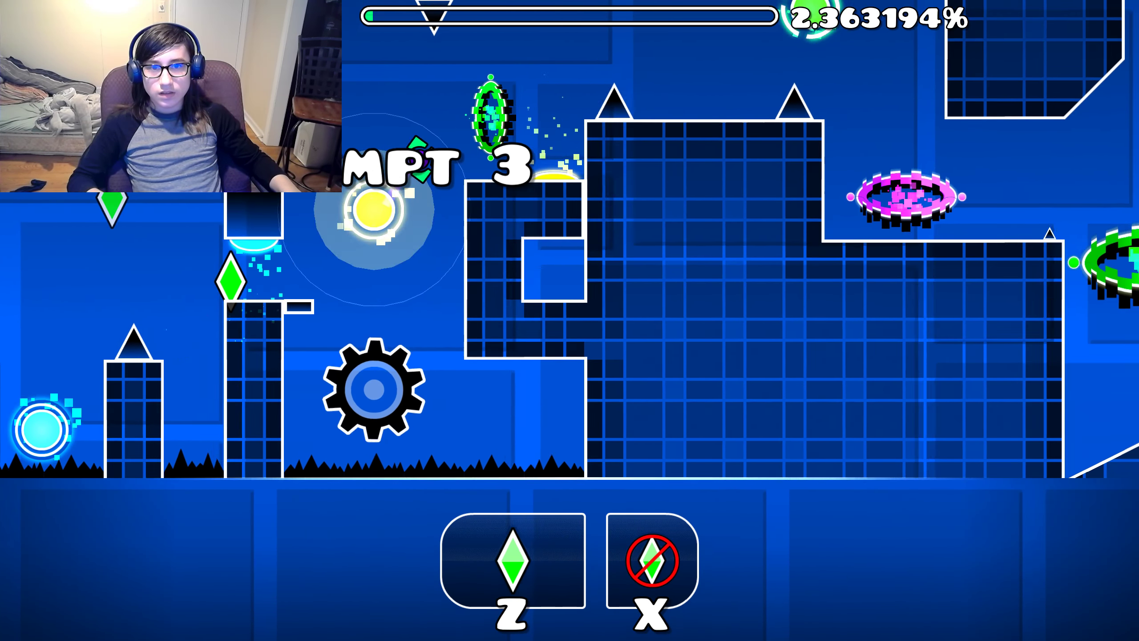
key(space)
key(space)
key(space)
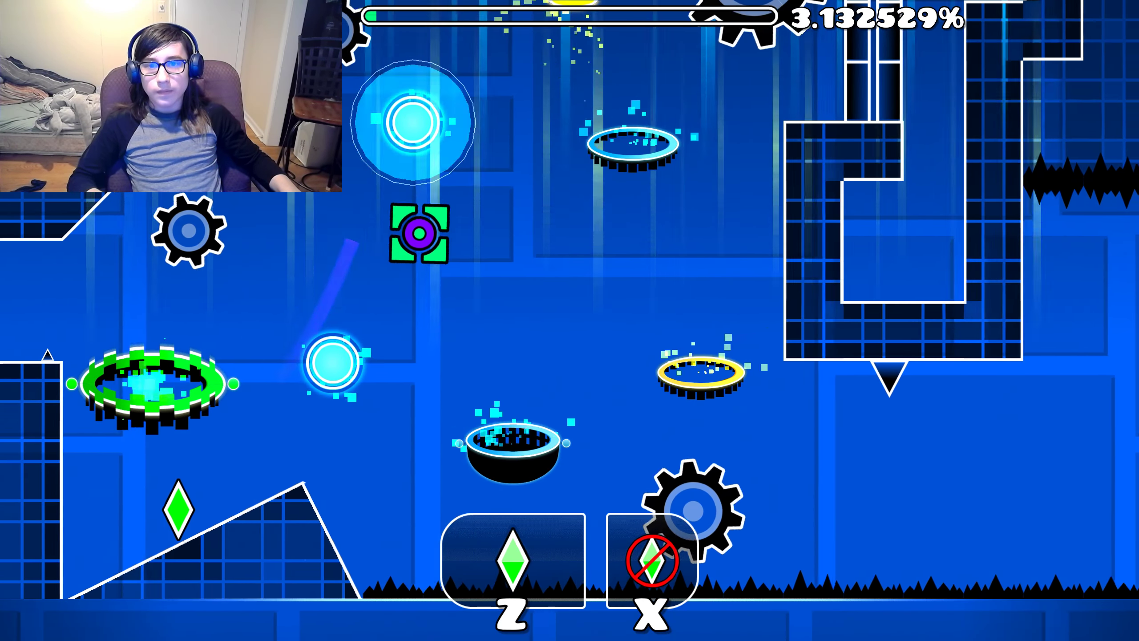